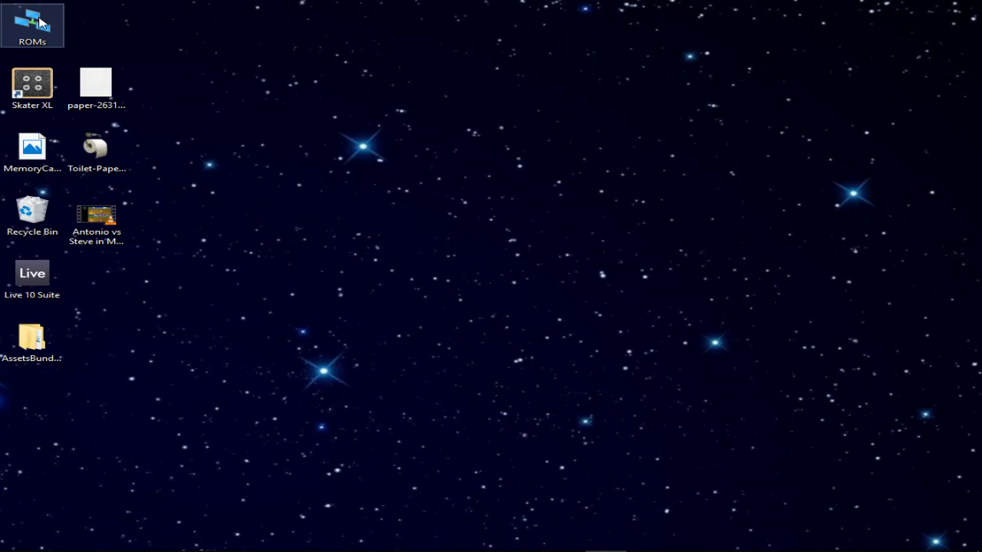
Step: Launch mupen64pp from the Mupen64++ Beta 0.1.3.12 folder inside ROMs > N64 Online
double_click(40, 23)
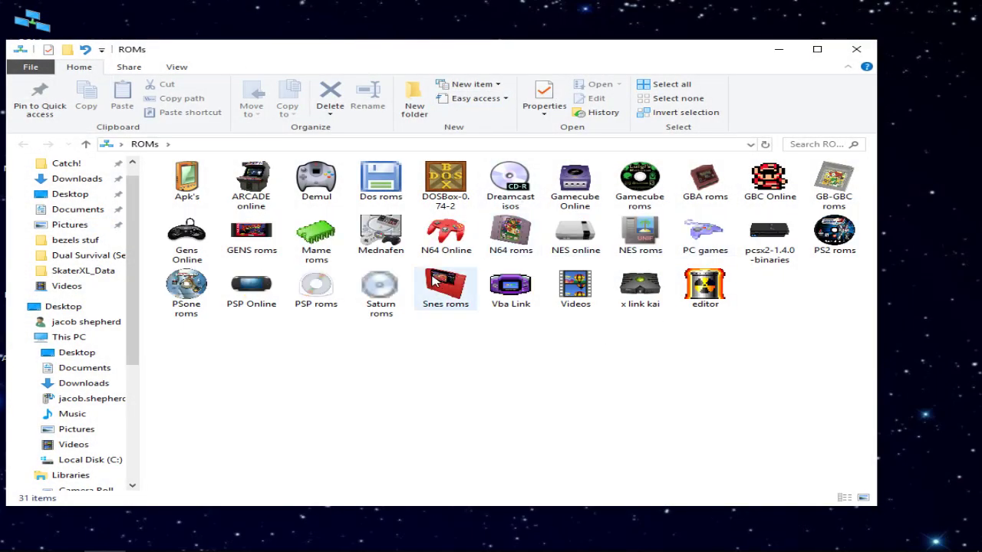
double_click(448, 244)
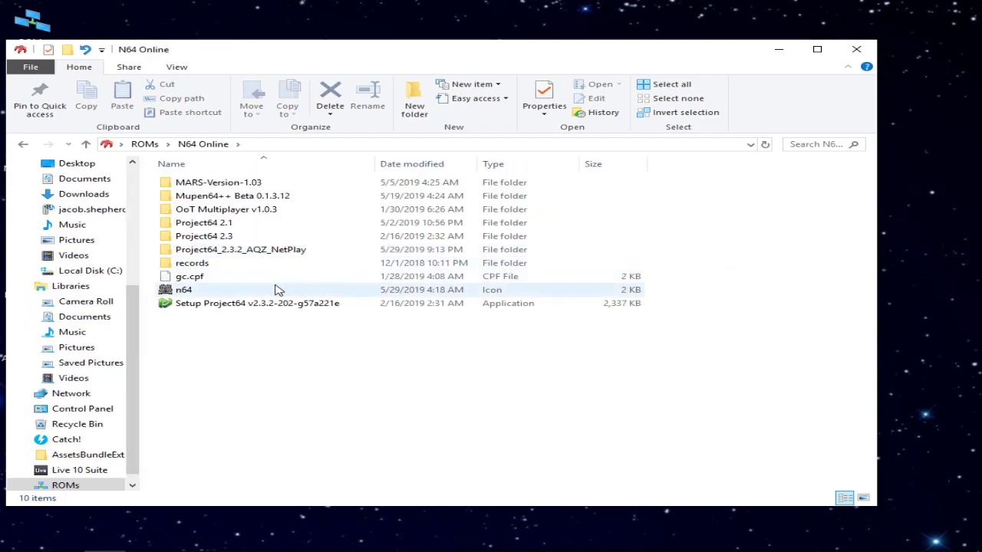
double_click(210, 195)
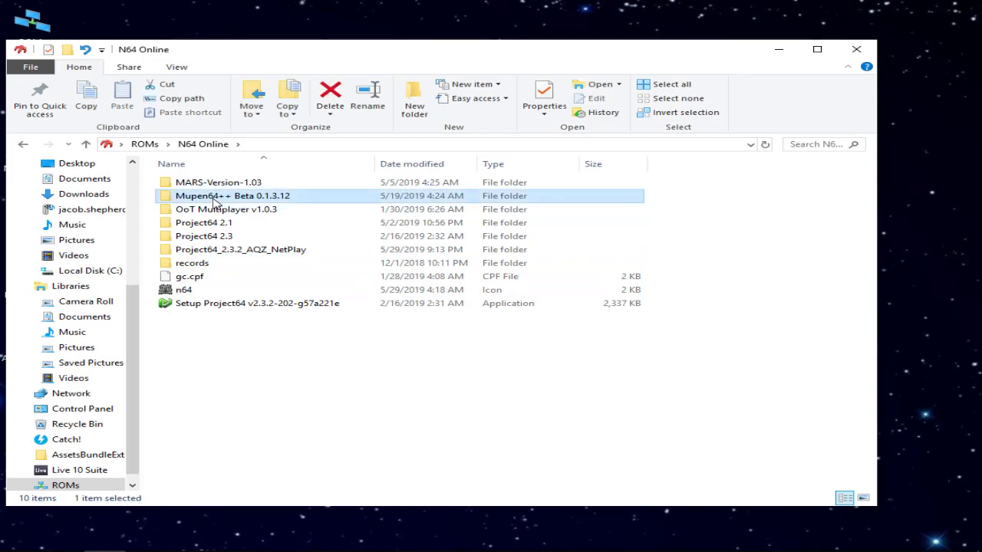
double_click(227, 184)
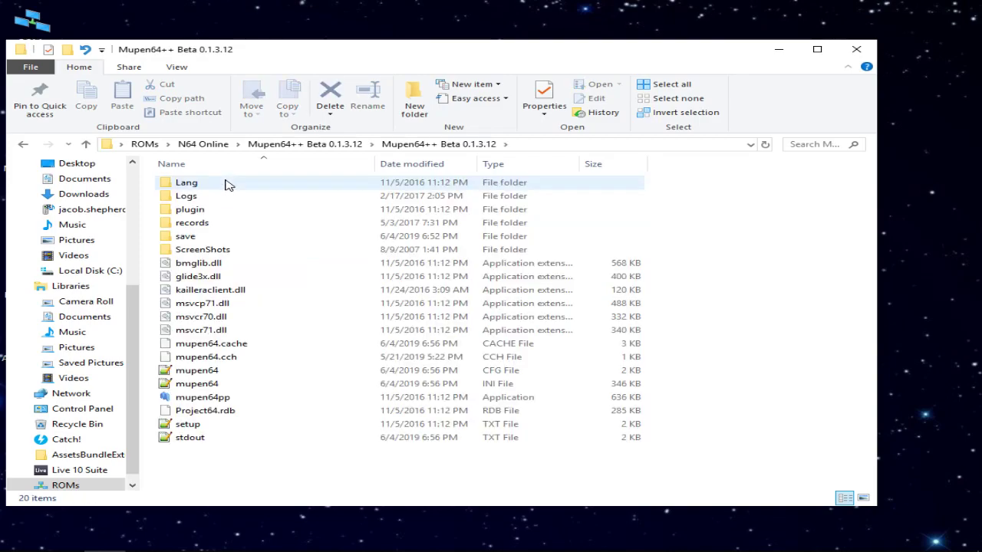
left_click(230, 399)
double_click(230, 400)
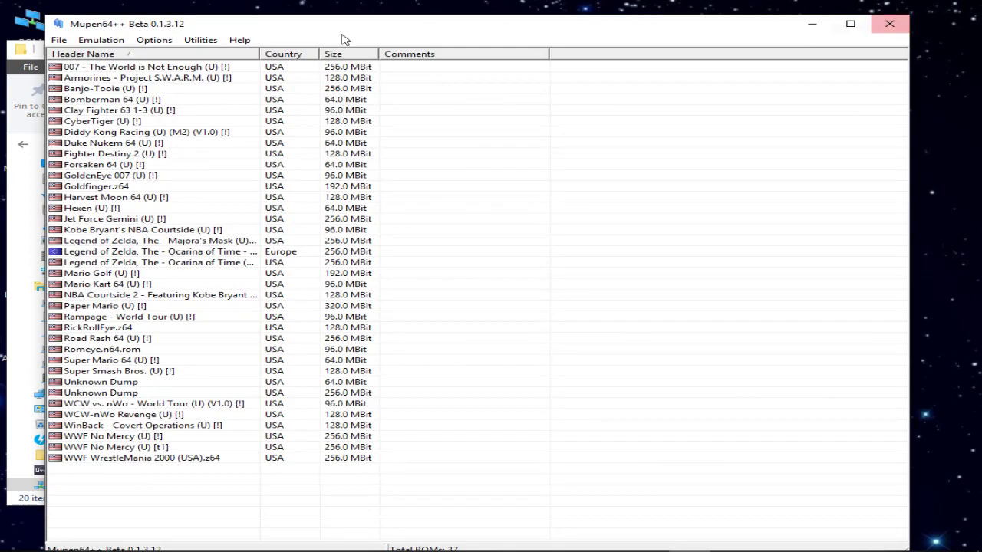
left_click_drag(355, 27, 394, 28)
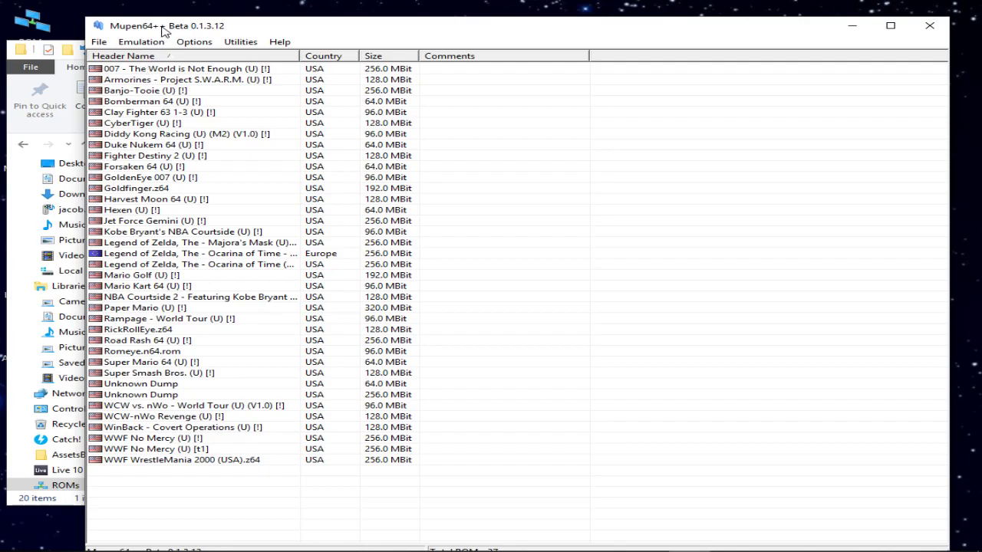
Step: Browse to the N64 roms folder as a ROM directory to add in the emulator settings, and cancel without adding it
left_click(201, 43)
left_click(221, 168)
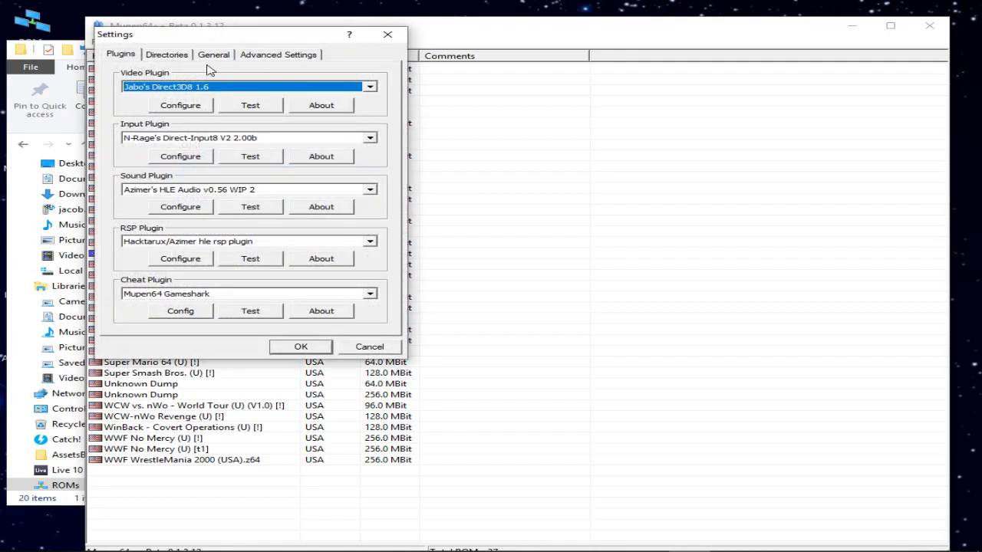
left_click(168, 58)
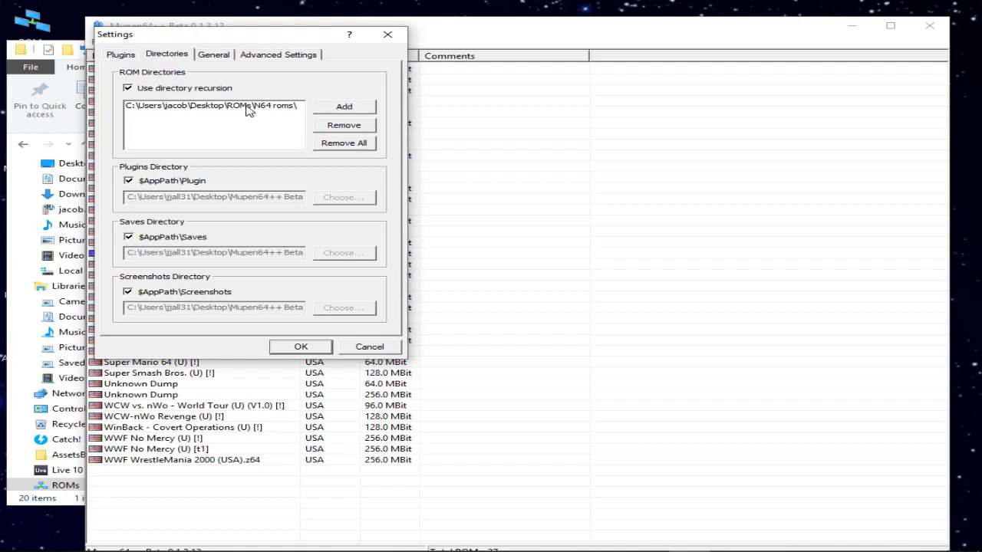
left_click(334, 106)
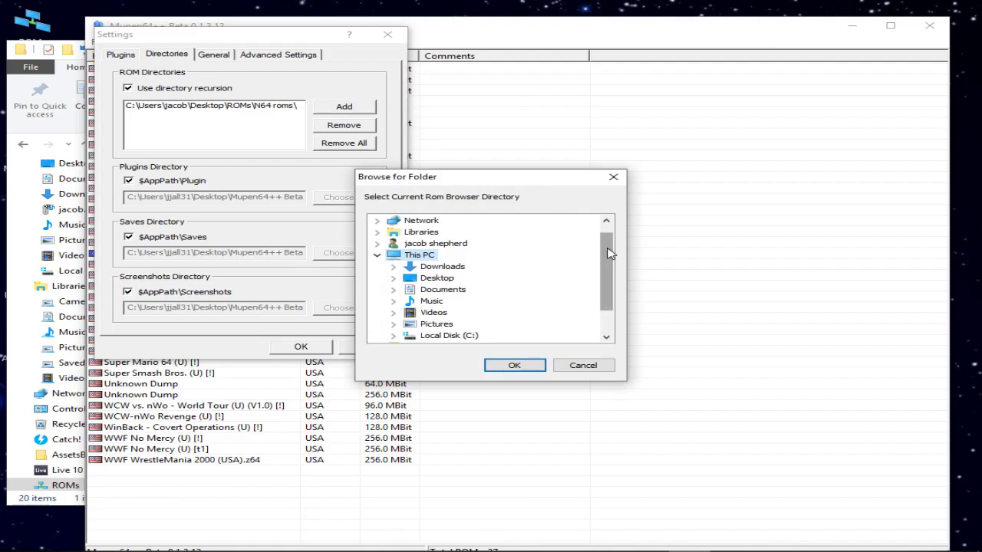
scroll(605, 264, "down", 1)
left_click(380, 335)
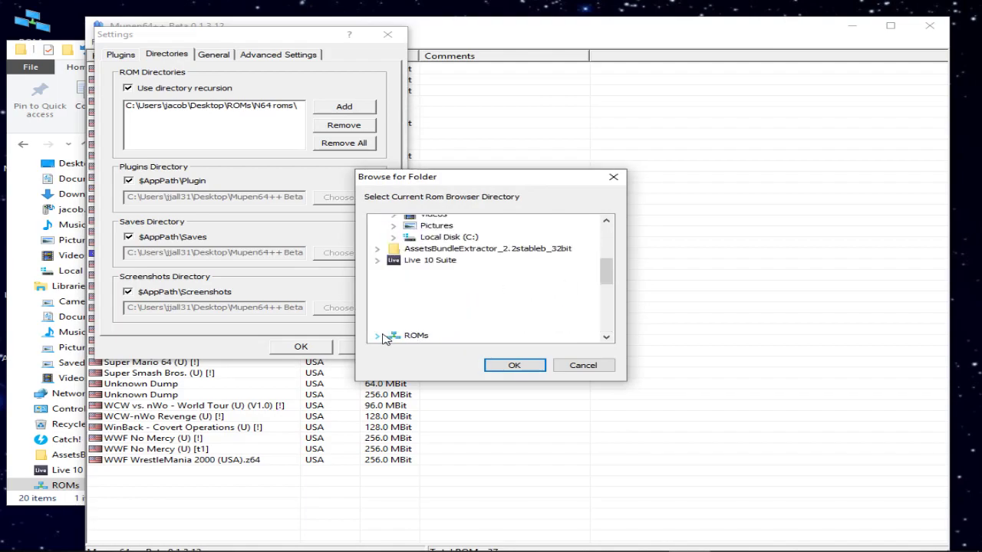
left_click_drag(604, 260, 606, 285)
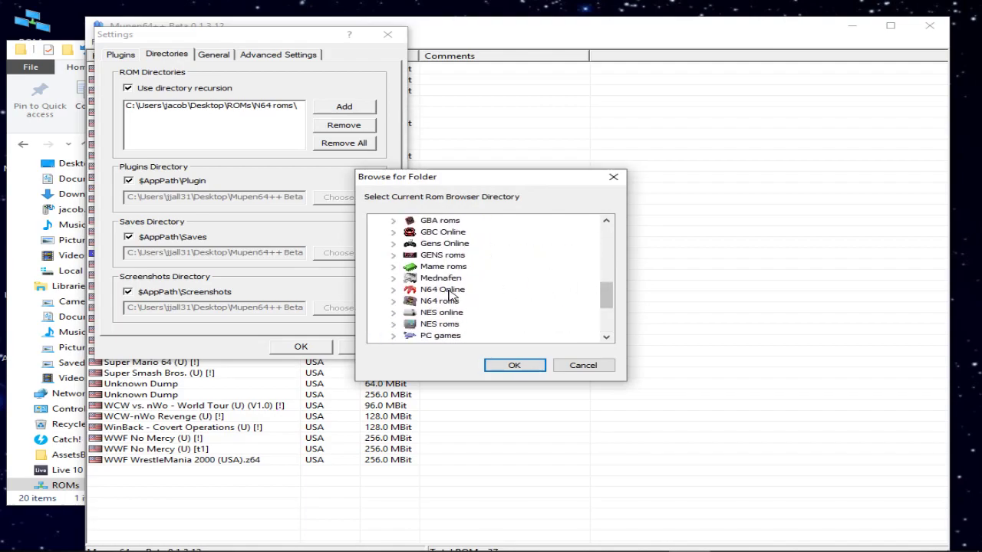
left_click(450, 291)
left_click(433, 301)
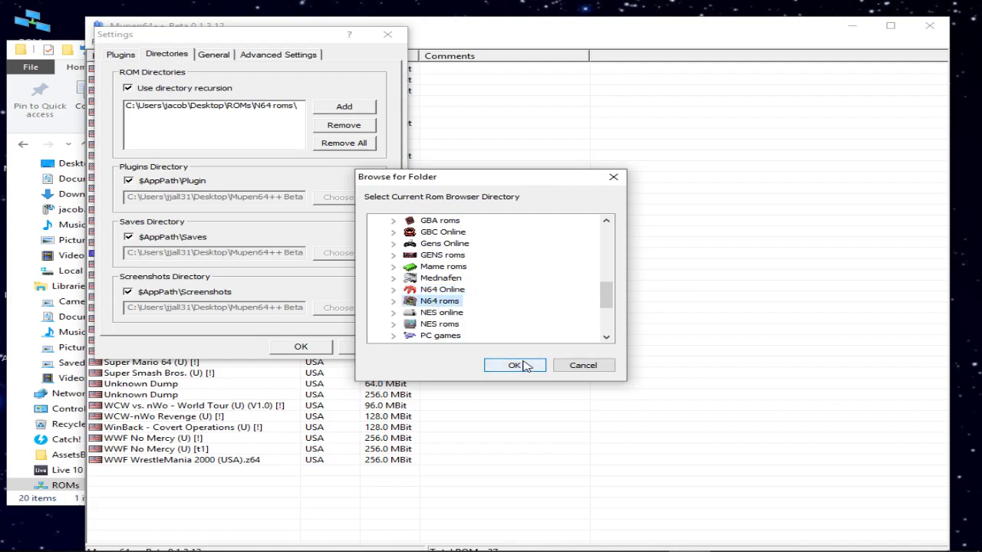
left_click(583, 365)
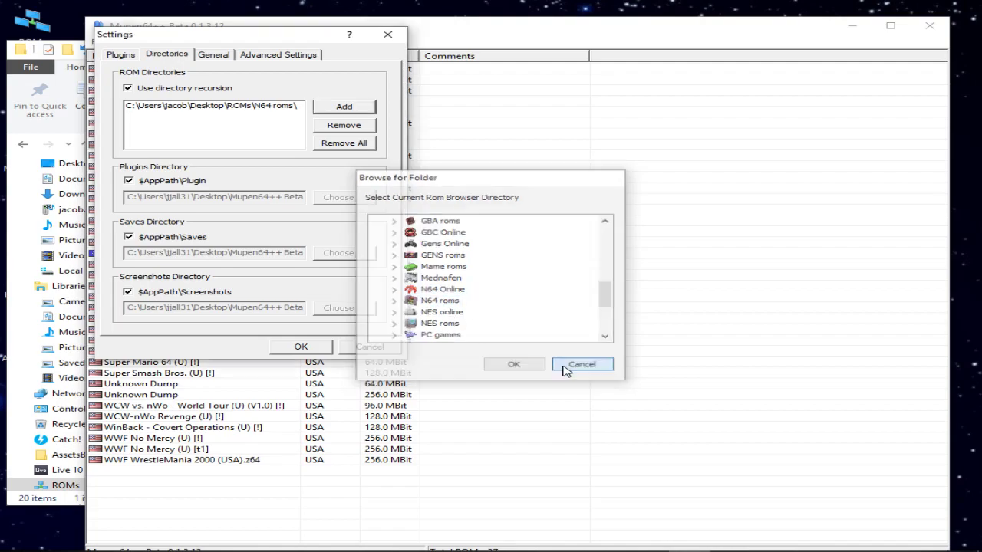
left_click(389, 37)
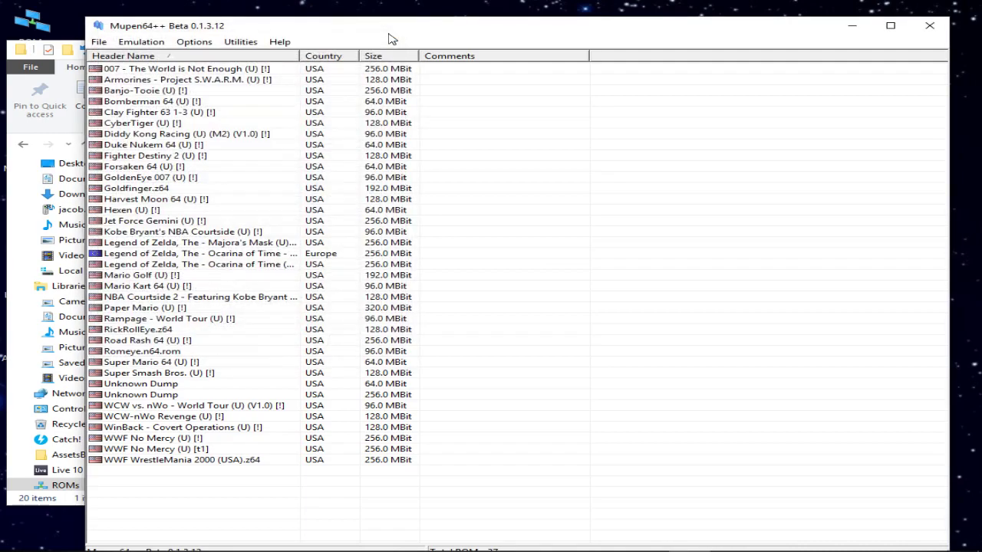
Step: Review the video, input, sound, RSP and cheat plugins selected in the emulator settings
left_click(194, 41)
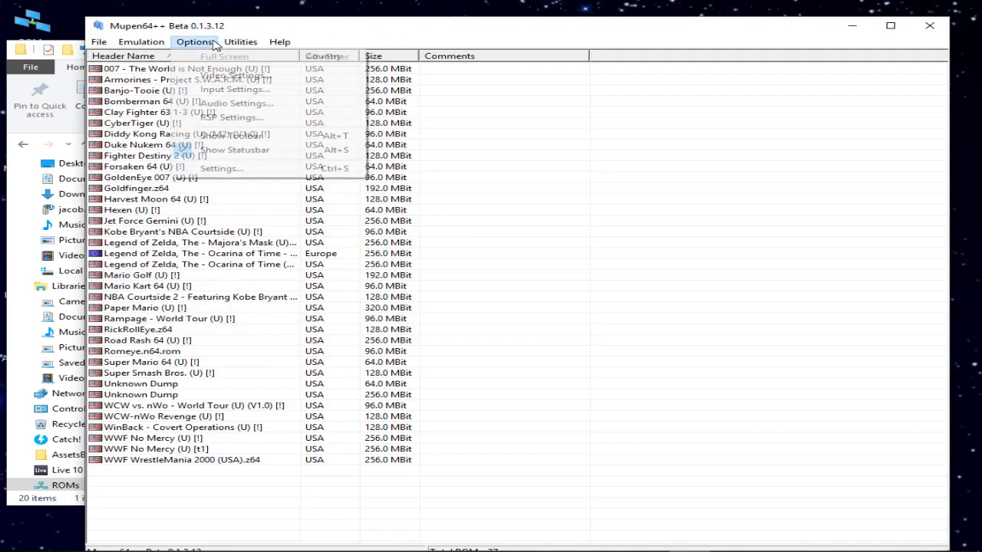
left_click(219, 170)
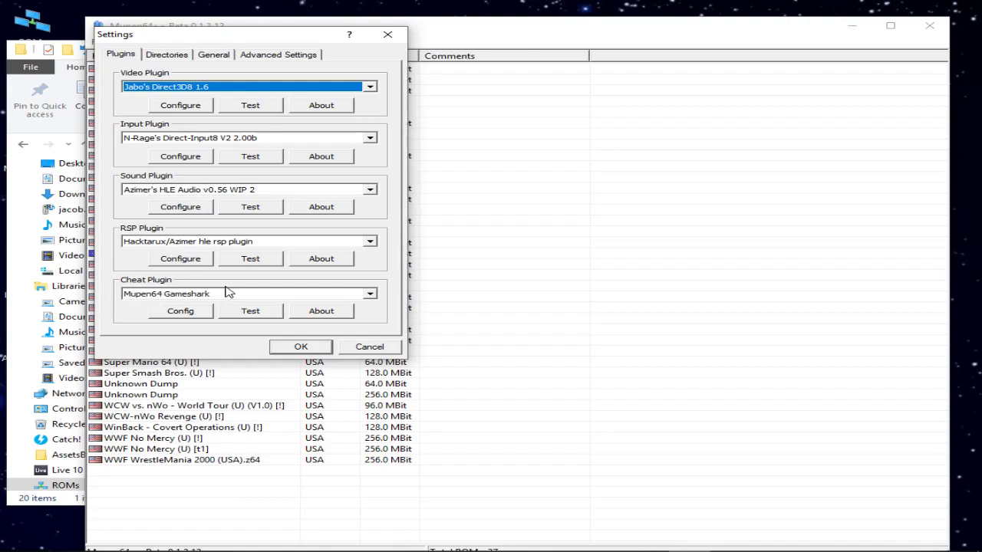
left_click(299, 347)
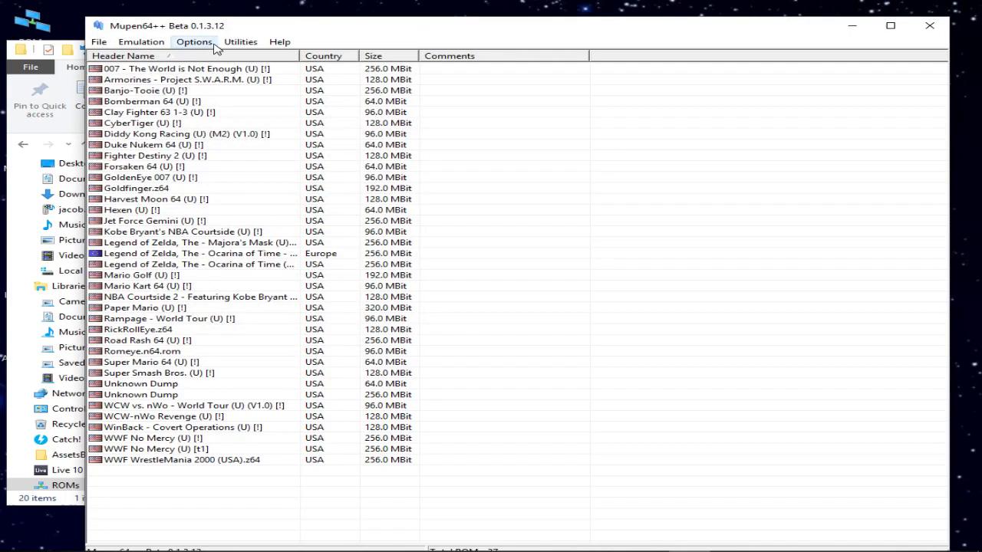
Step: Review the Controller 1 button and analog stick mapping in the input plugin configuration
left_click(216, 47)
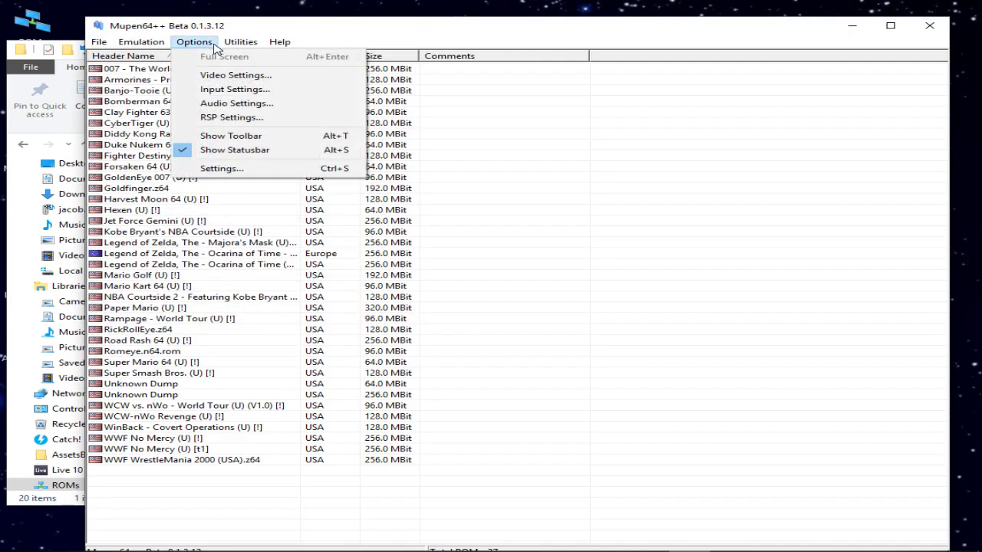
left_click(215, 91)
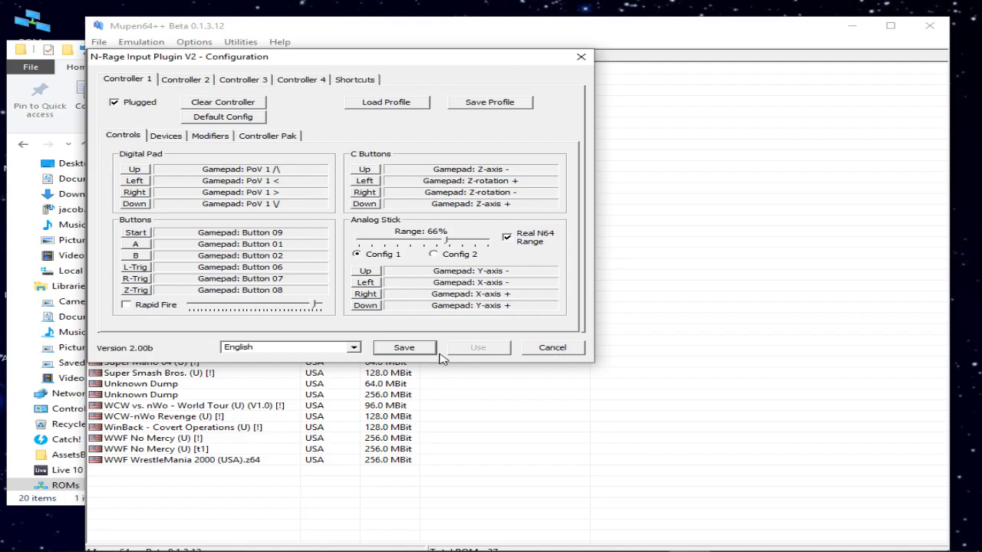
left_click(547, 349)
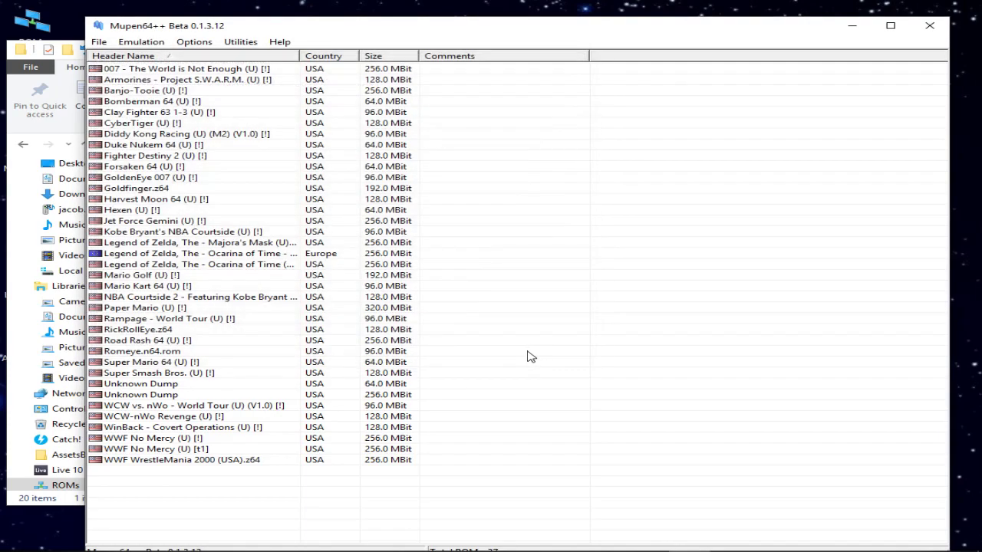
Step: Open the KailleraClient netplay window
left_click(205, 47)
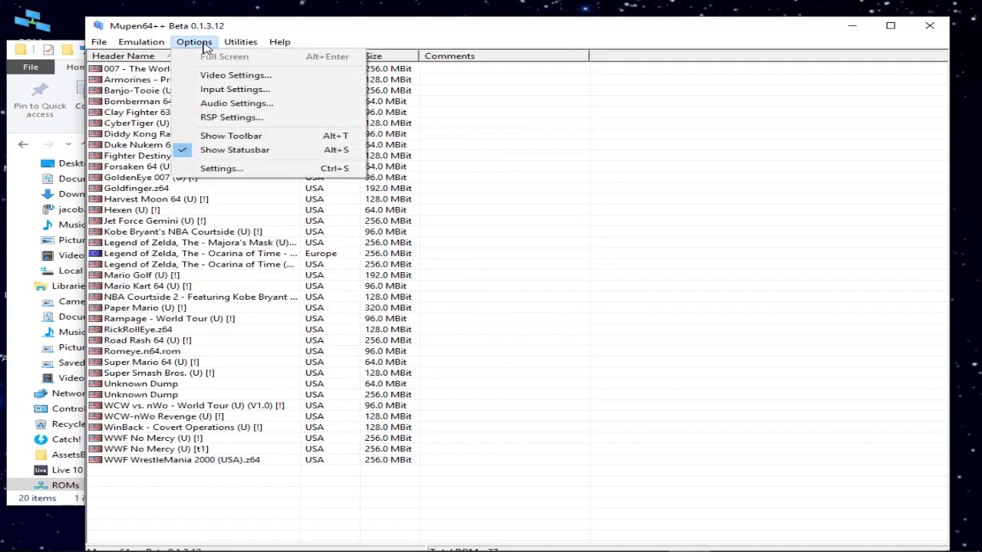
left_click(240, 43)
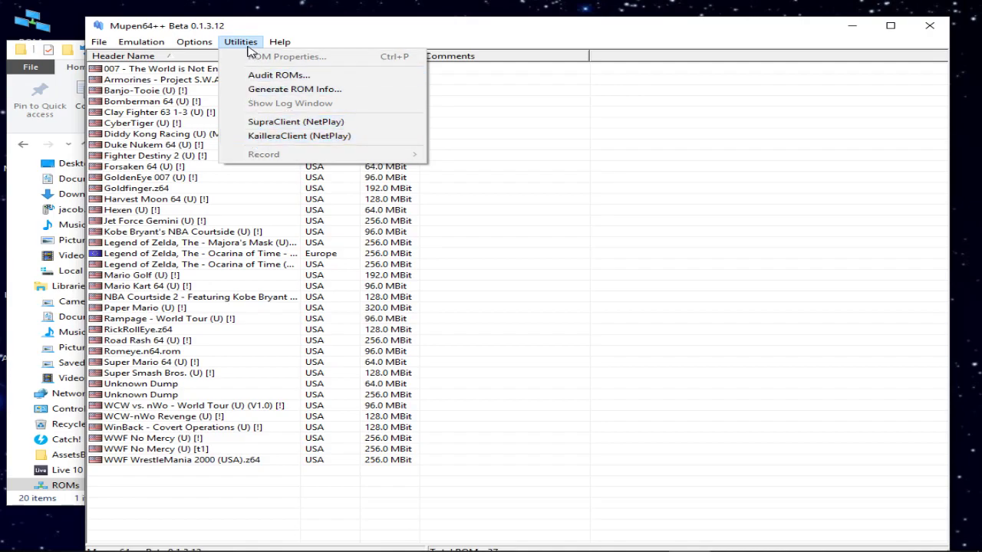
left_click(255, 137)
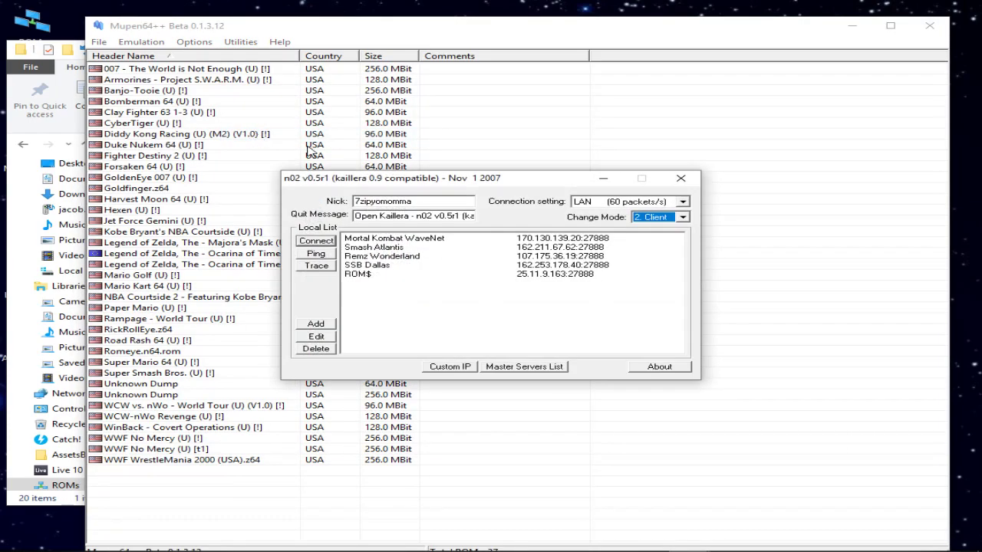
Step: Switch the netplay mode to 1. P2P to view its hosting options, and return it to 2. Client
left_click(681, 218)
left_click(659, 228)
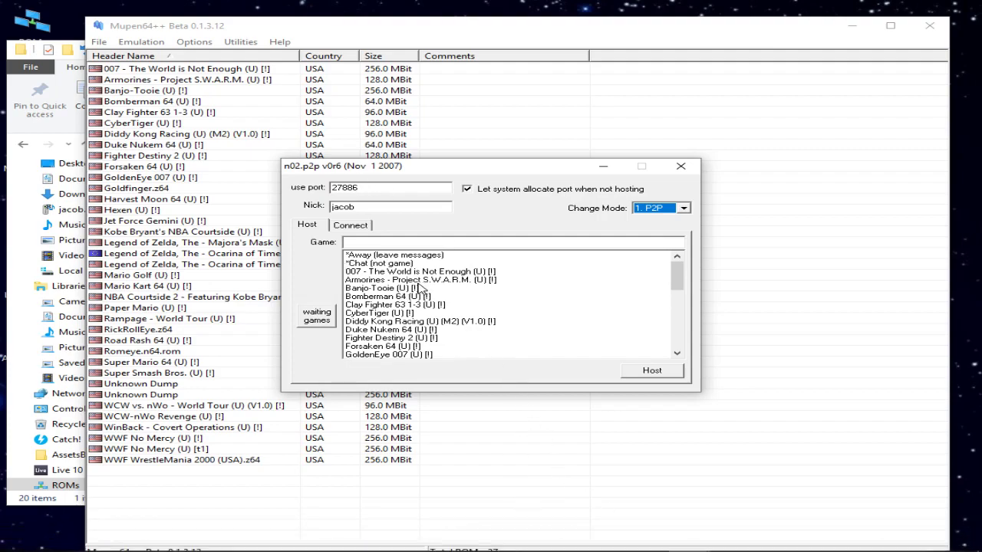
left_click(658, 213)
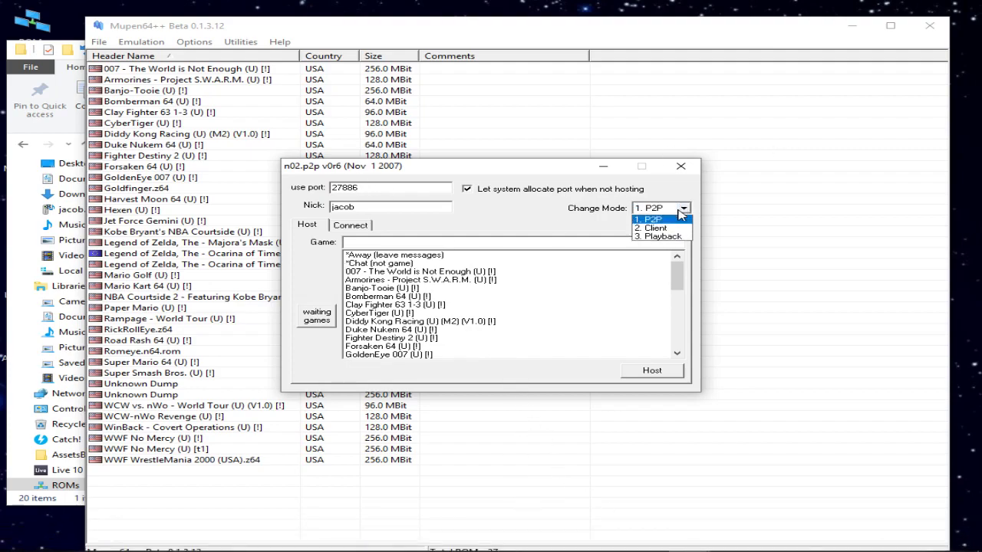
left_click(659, 228)
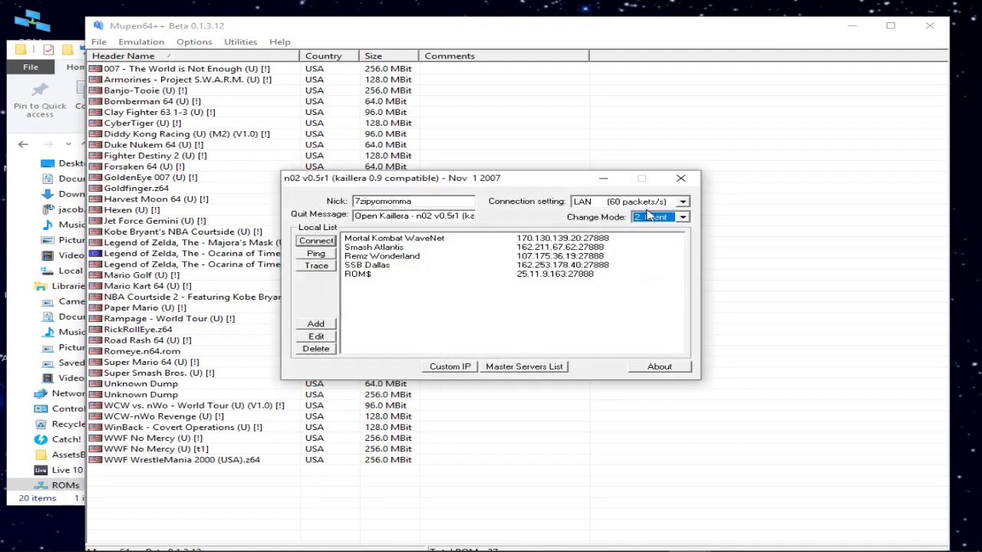
Step: Connect to the Mortal Kombat War Room server from the master servers list
left_click(521, 368)
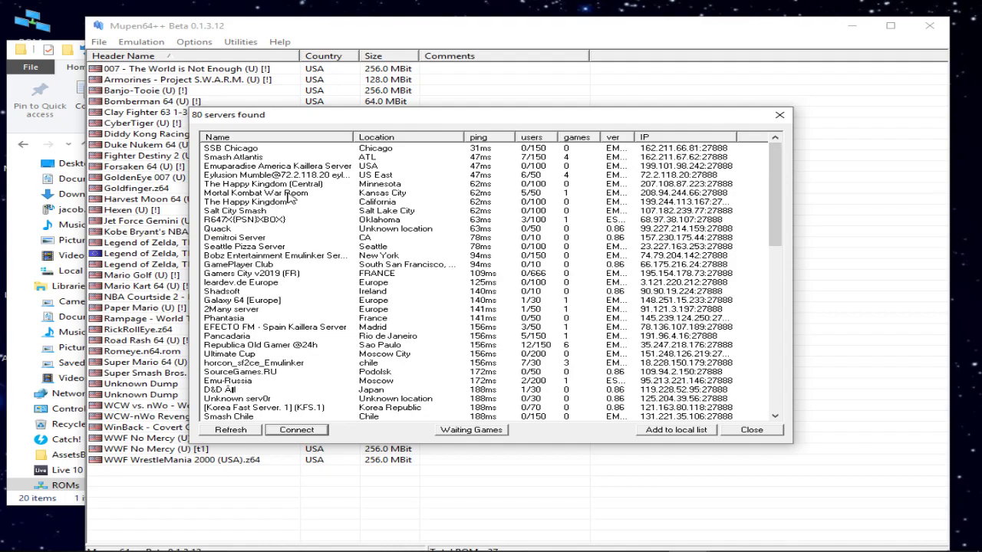
double_click(303, 192)
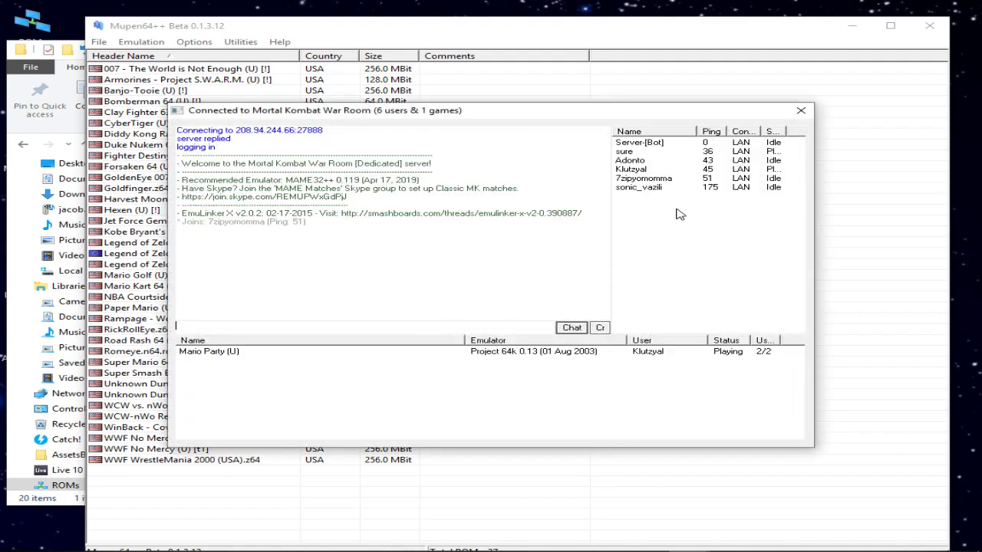
Step: Create a netplay game for Kobe Bryant's NBA Courtside (U) [!] on the connected server and start it
left_click(601, 327)
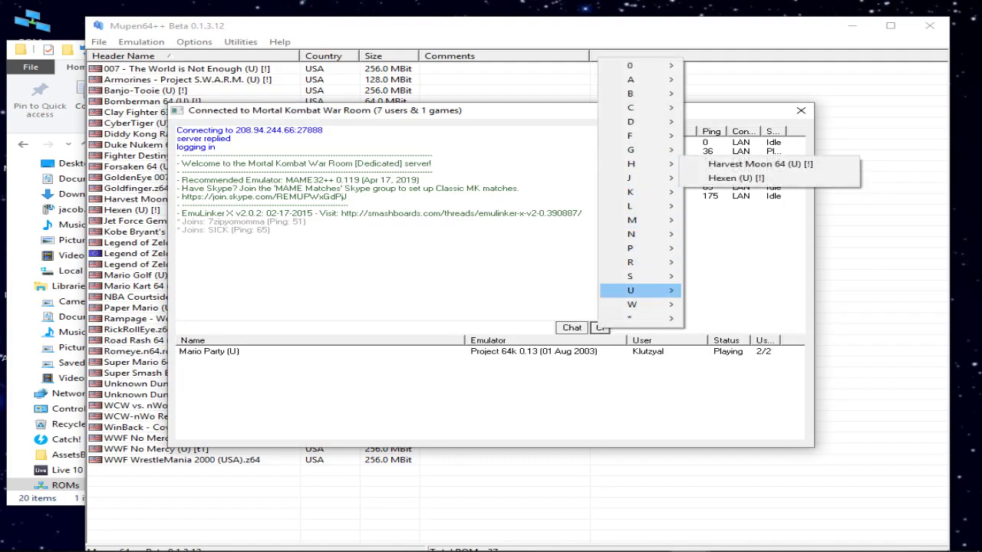
left_click(745, 542)
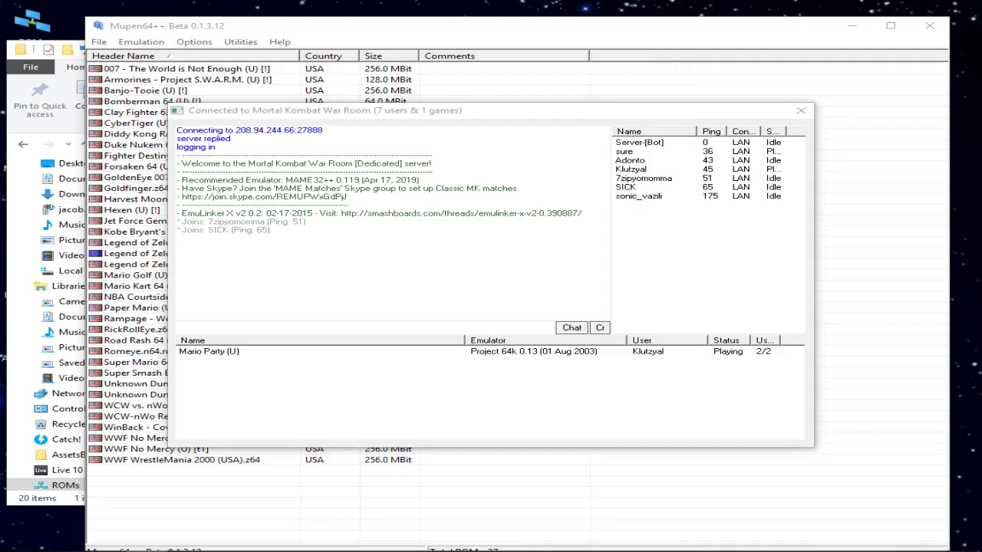
left_click(601, 328)
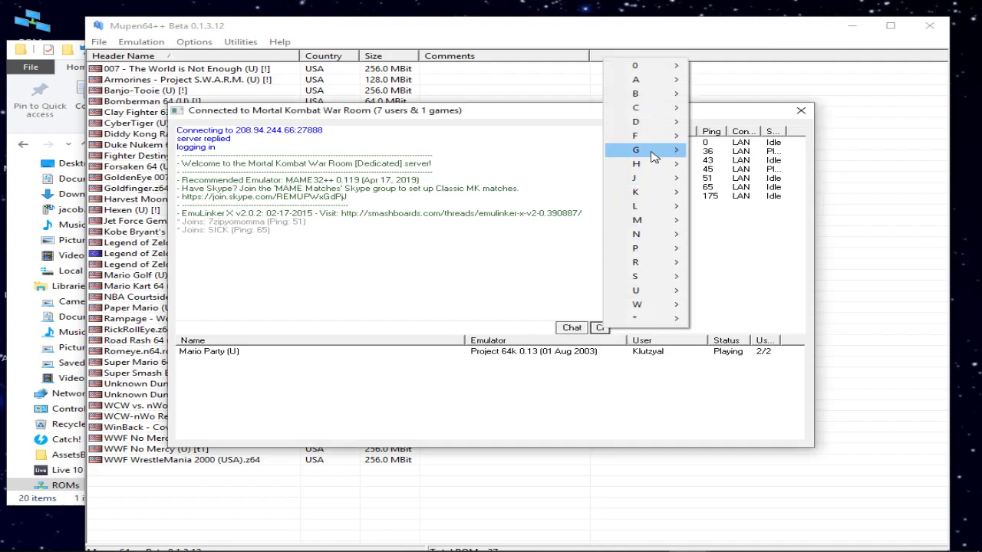
mouse_move(668, 192)
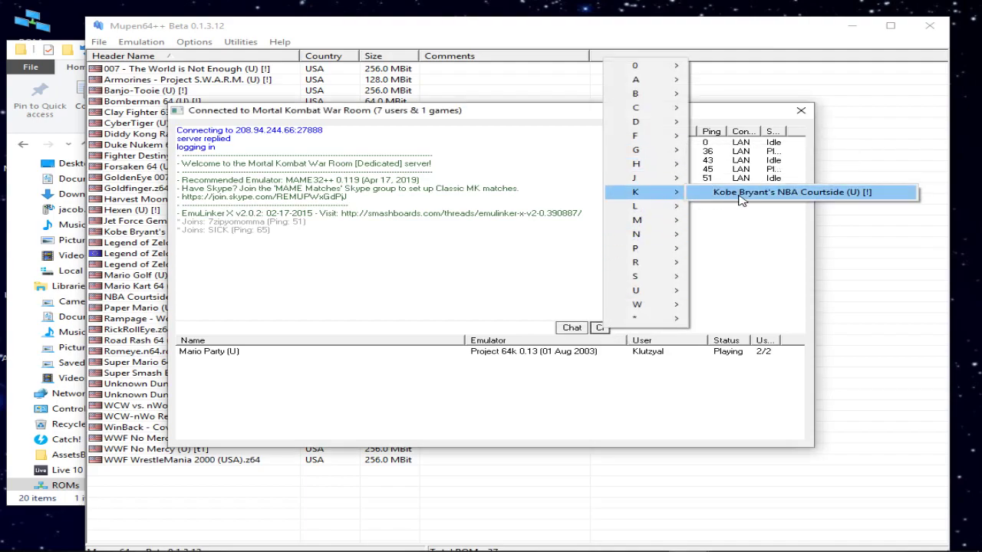
left_click(741, 198)
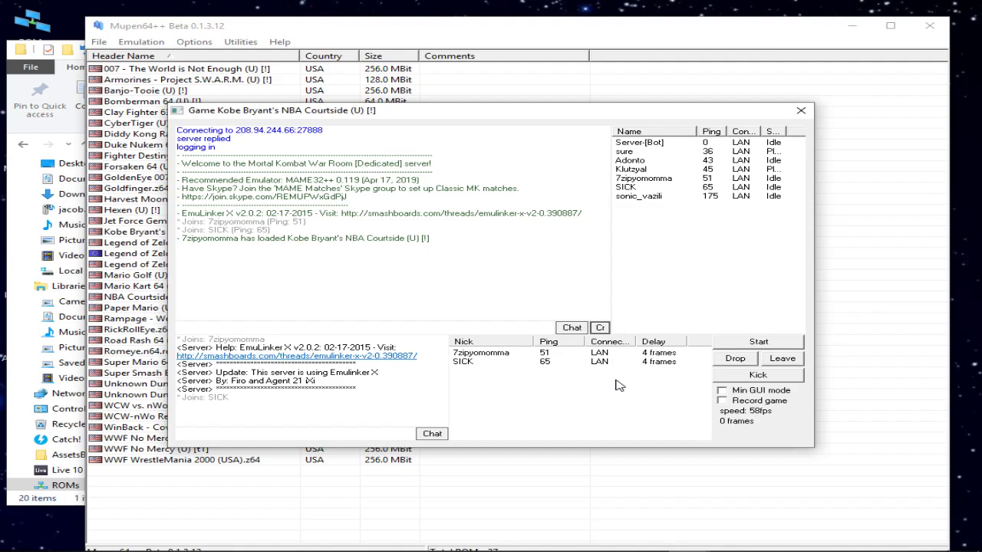
left_click(775, 343)
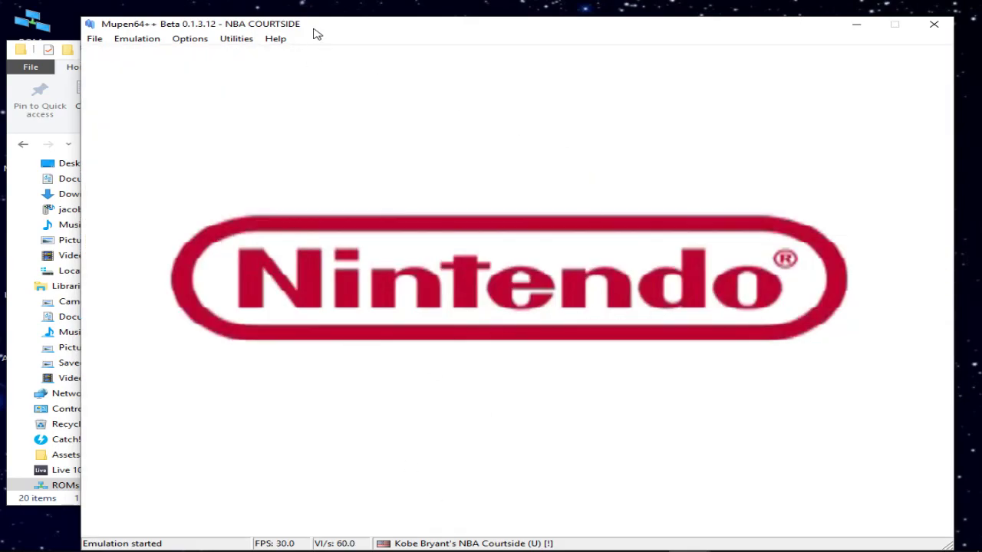
Step: Close the running NBA Courtside game window to end the emulation
left_click_drag(329, 29, 326, 19)
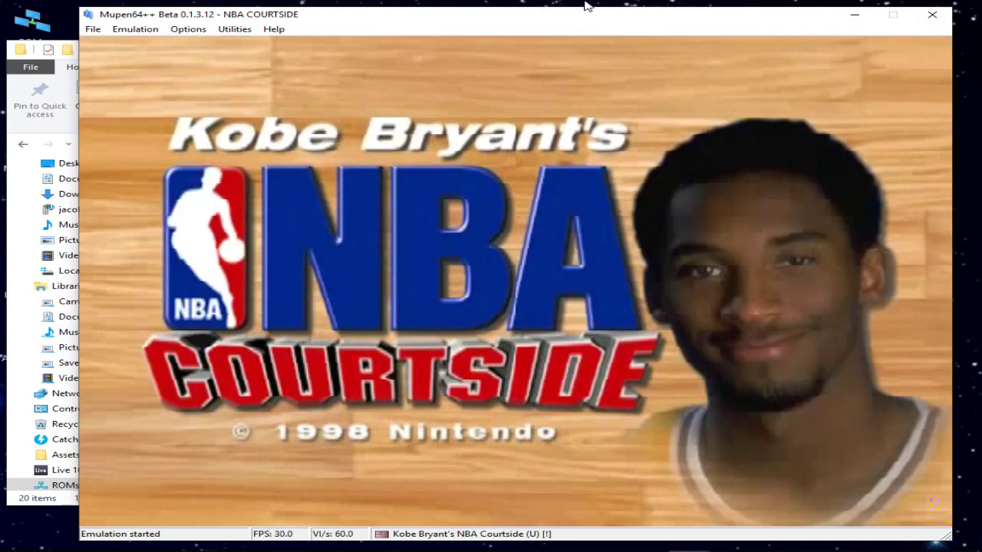
left_click(936, 17)
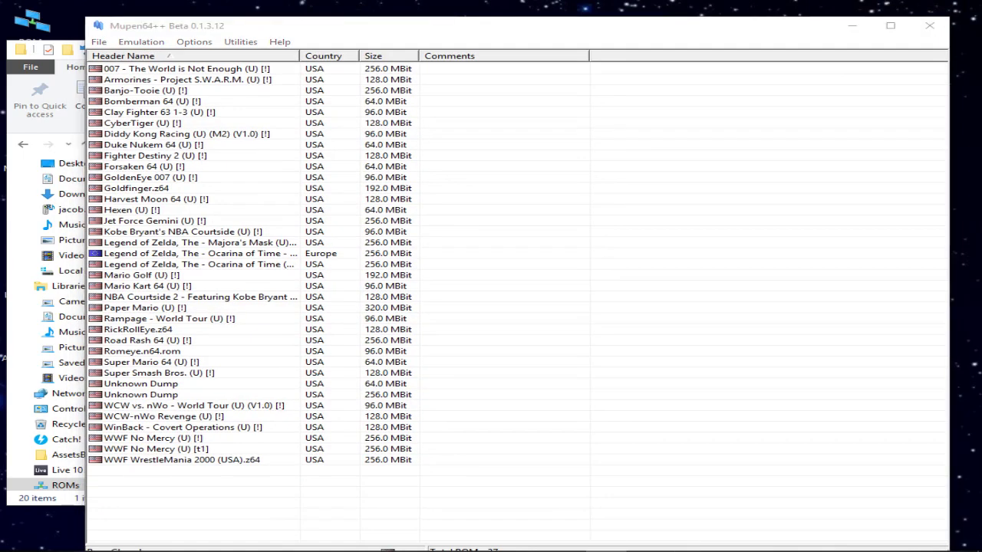